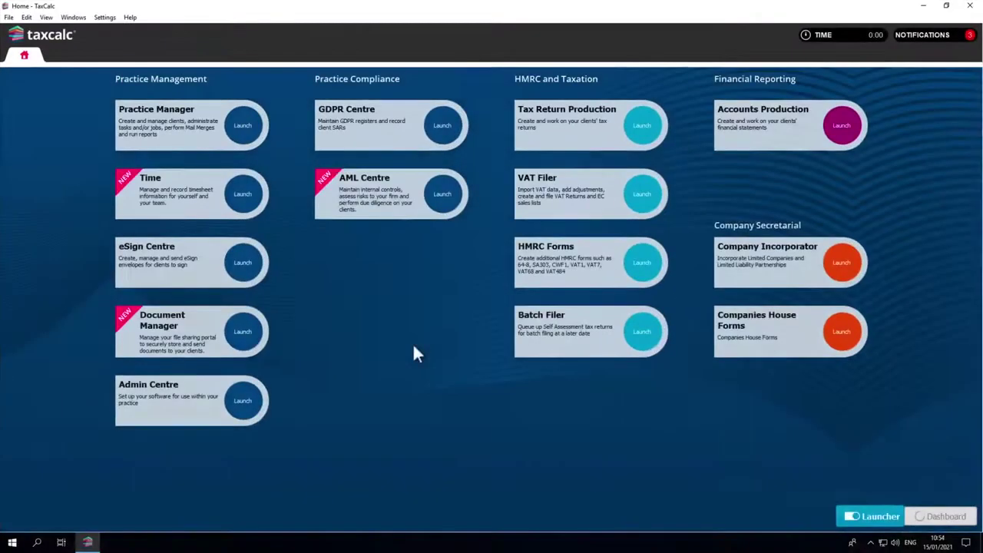
Open the client's SA100 tax return for the year ending 5 April 2020.
left_click(642, 125)
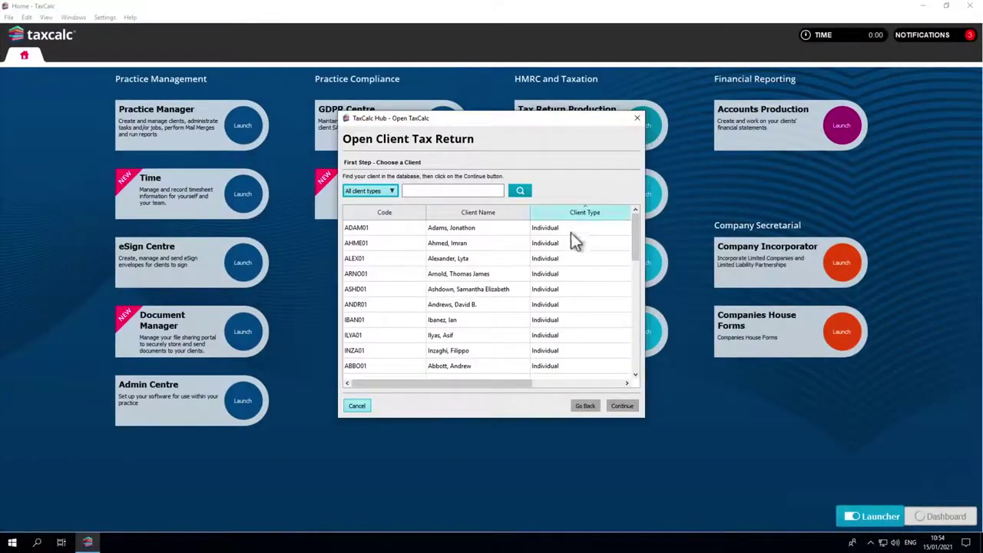
scroll(557, 257, "down", 3)
scroll(557, 257, "down", 2)
double_click(554, 268)
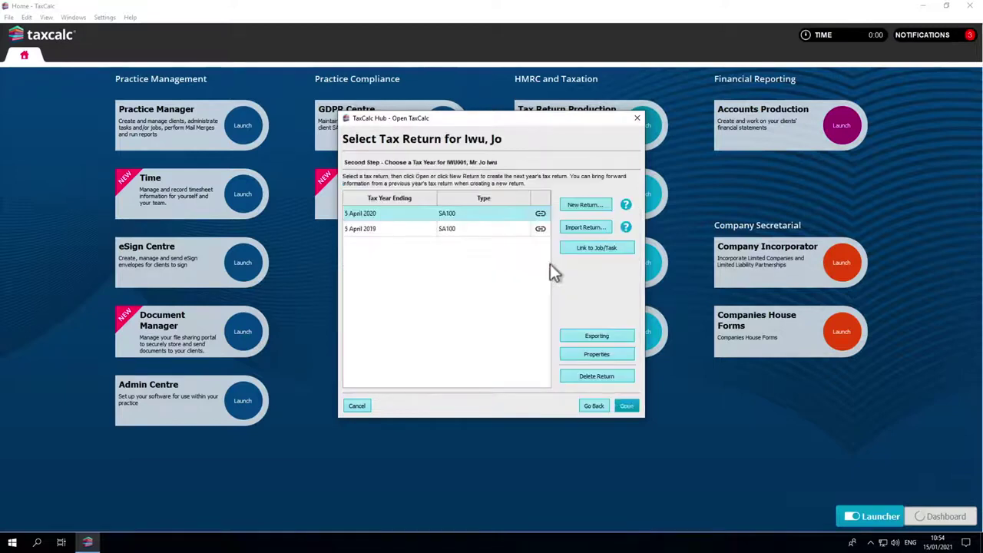
double_click(518, 214)
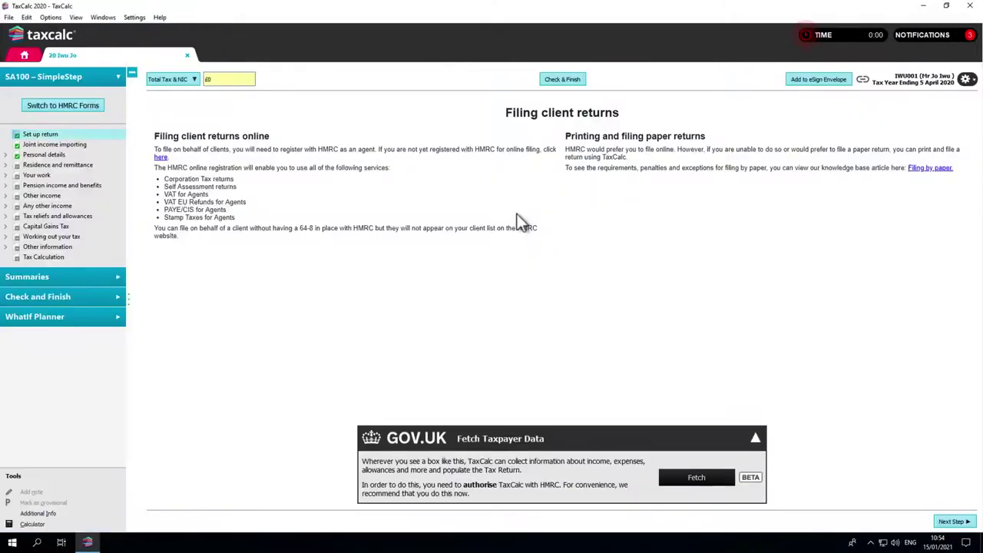
Expand Other income in the SimpleStep tree and show the Foreign income page.
left_click(120, 198)
left_click(97, 246)
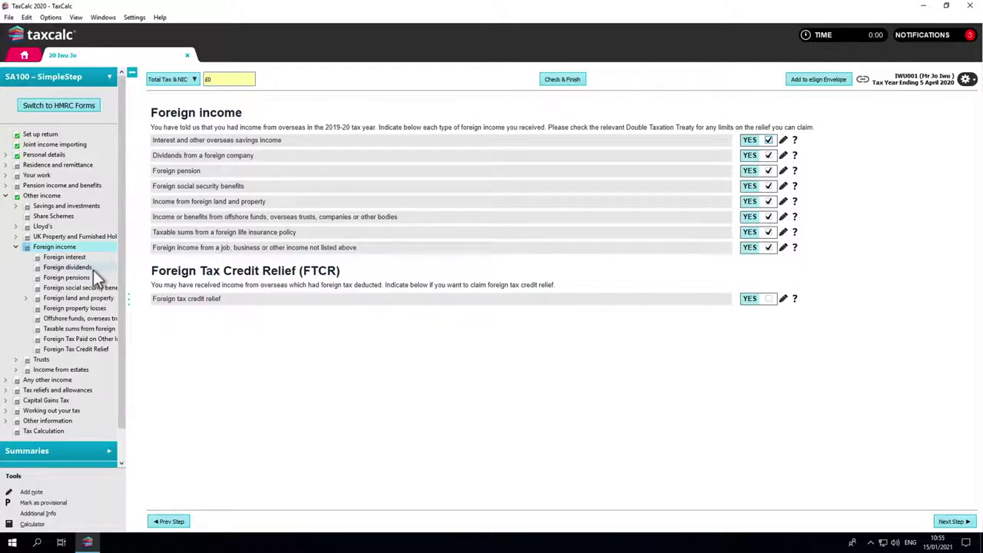
Open the Foreign dividends page and bring up the Country Code Chooser.
left_click(93, 271)
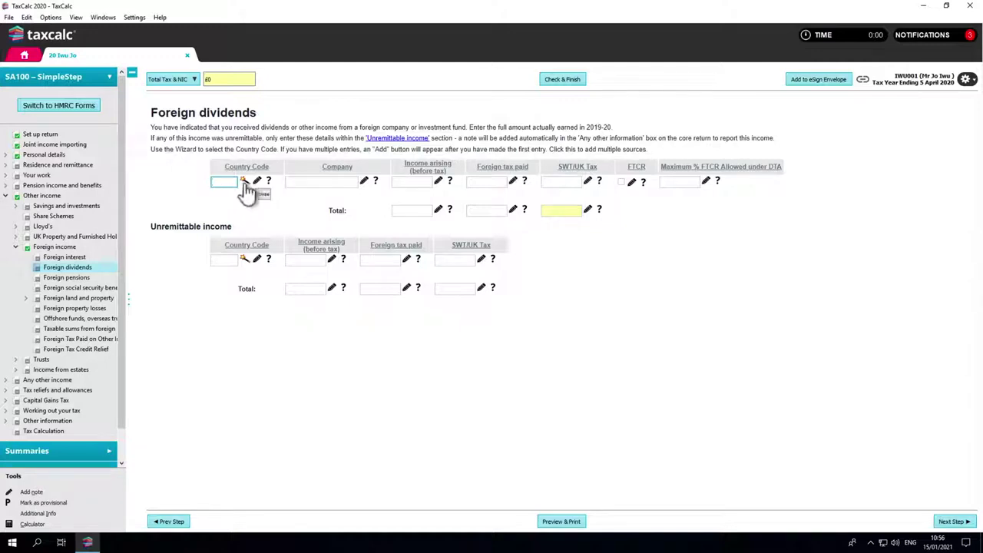
left_click(244, 183)
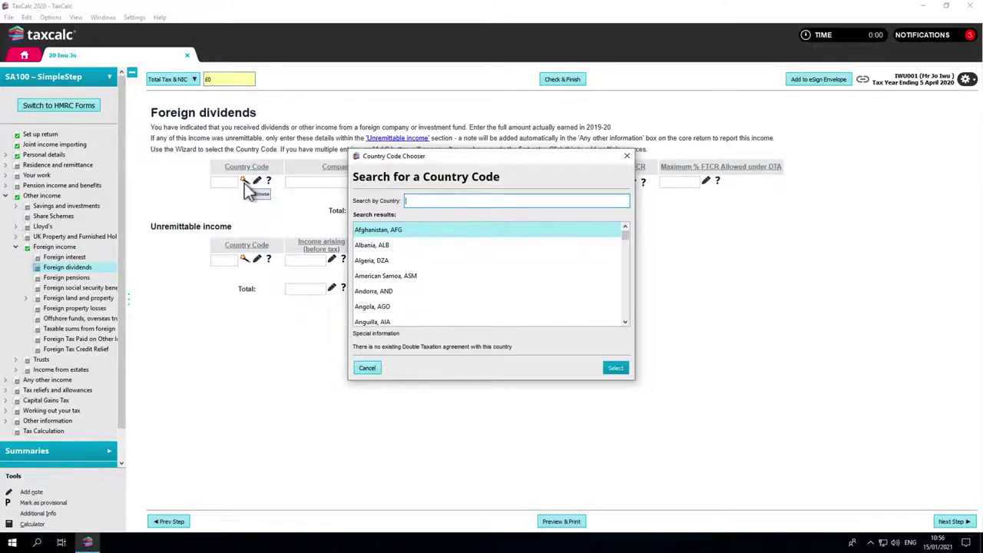
Search 'fra' and set the dividend's country to France, FRA.
left_click(407, 201)
type("fra")
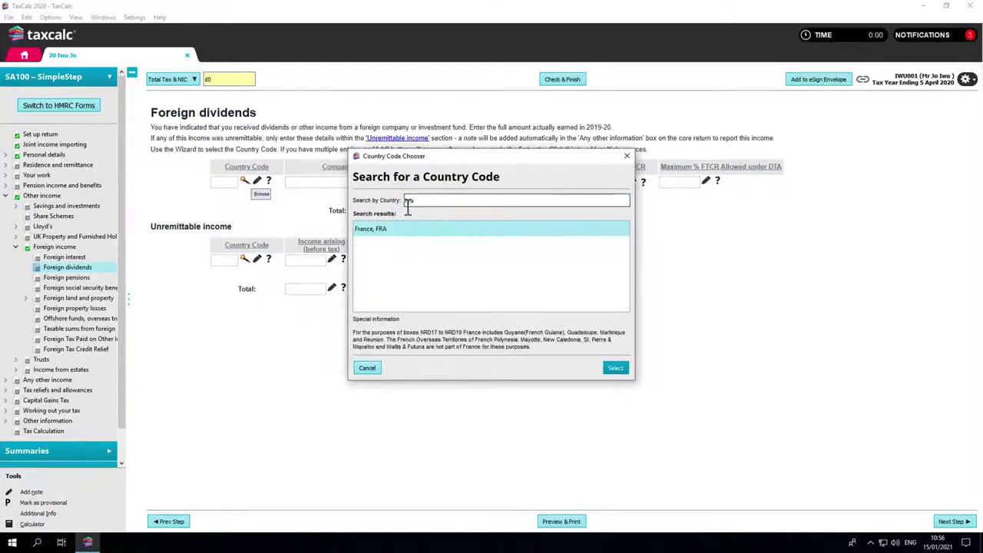
double_click(412, 228)
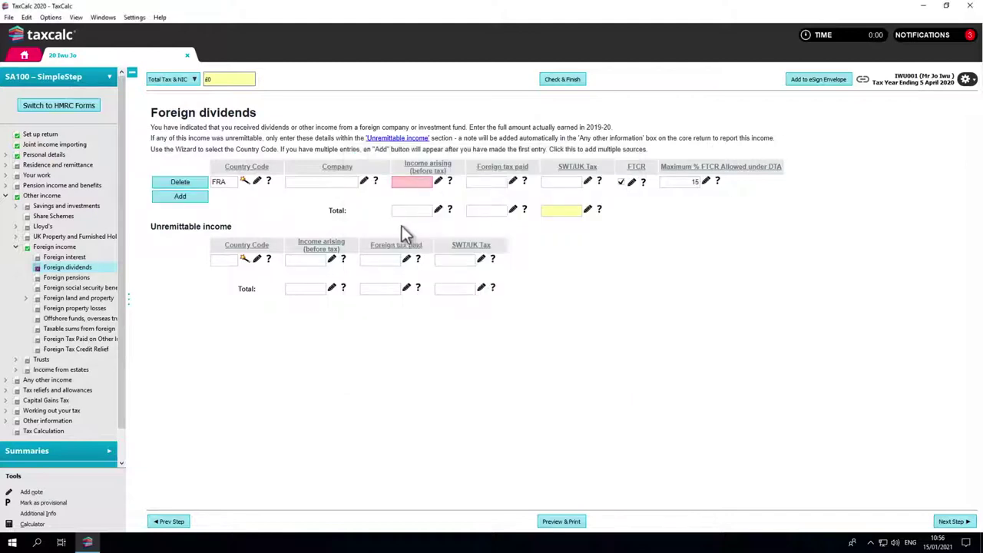
Enter Smith and Co as the company, 600 income arising and 90 foreign tax paid.
left_click(345, 185)
type("Smith and Co")
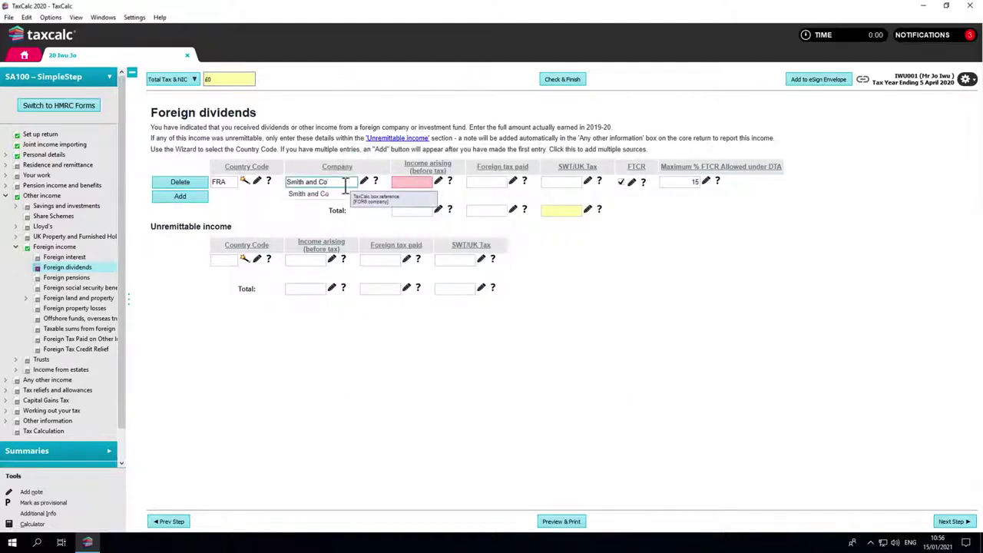
left_click(399, 182)
type("600")
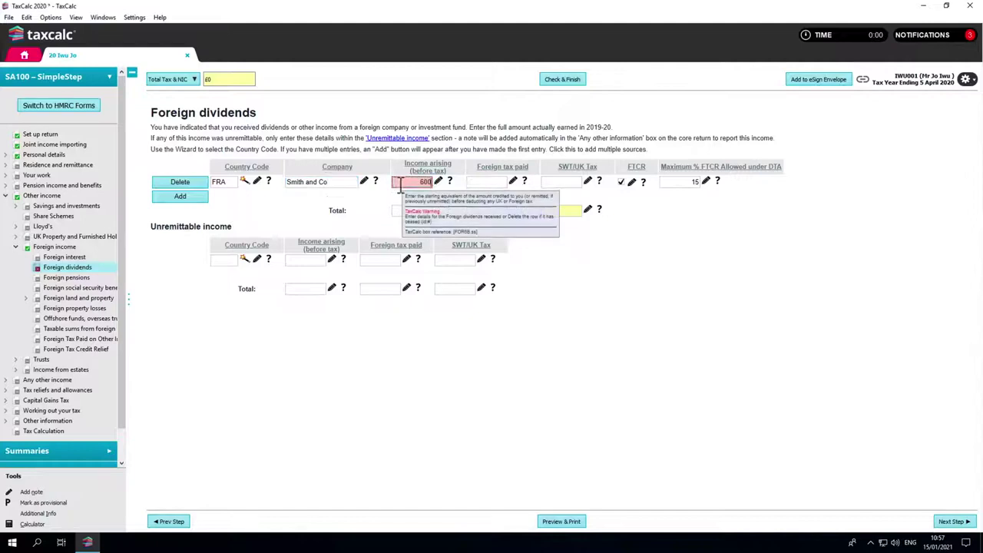
left_click(473, 182)
type("90")
left_click(472, 191)
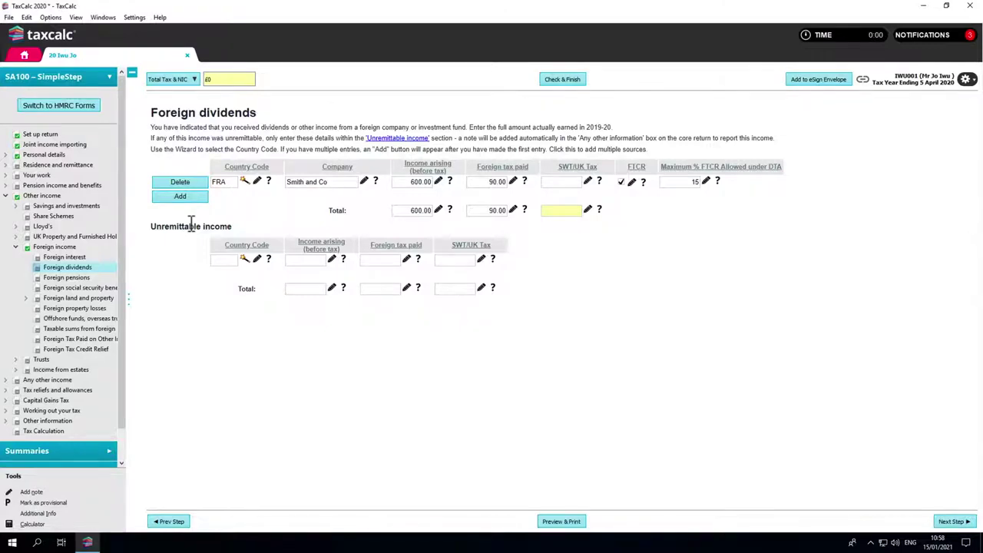
Open the FTCR Worksheet under Summaries and scroll down to 90.00 foreign tax paid in TC145.
left_click(71, 450)
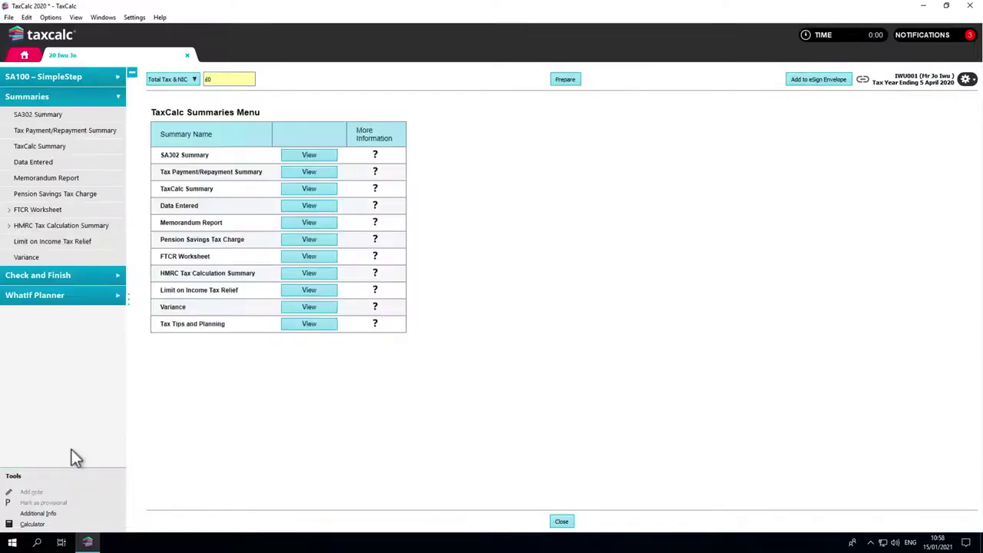
left_click(110, 214)
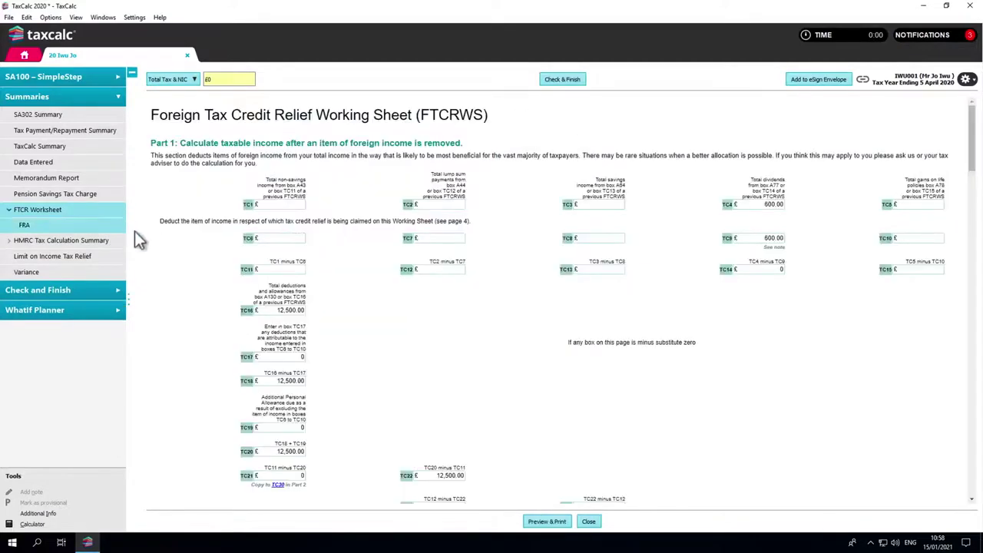
scroll(190, 250, "down", 10)
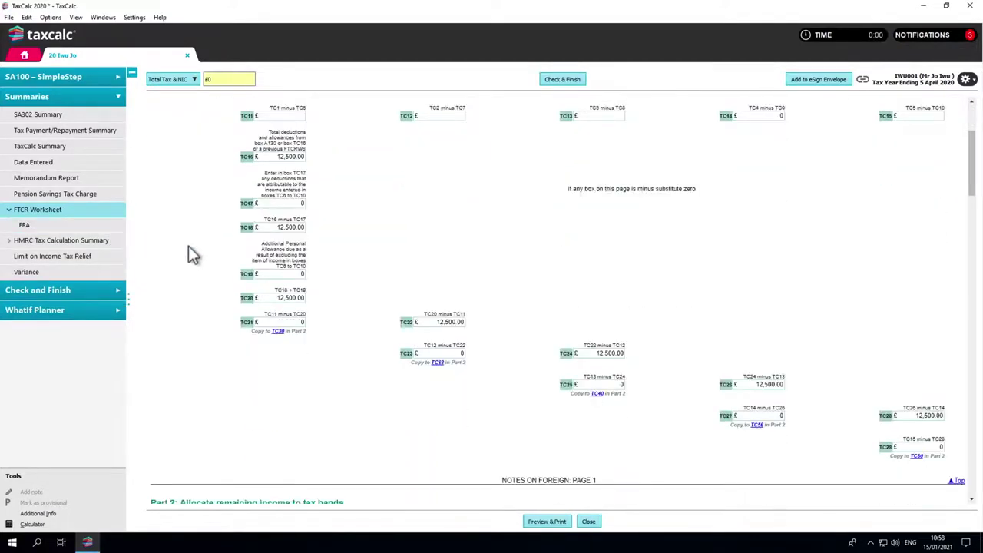
scroll(188, 246, "down", 10)
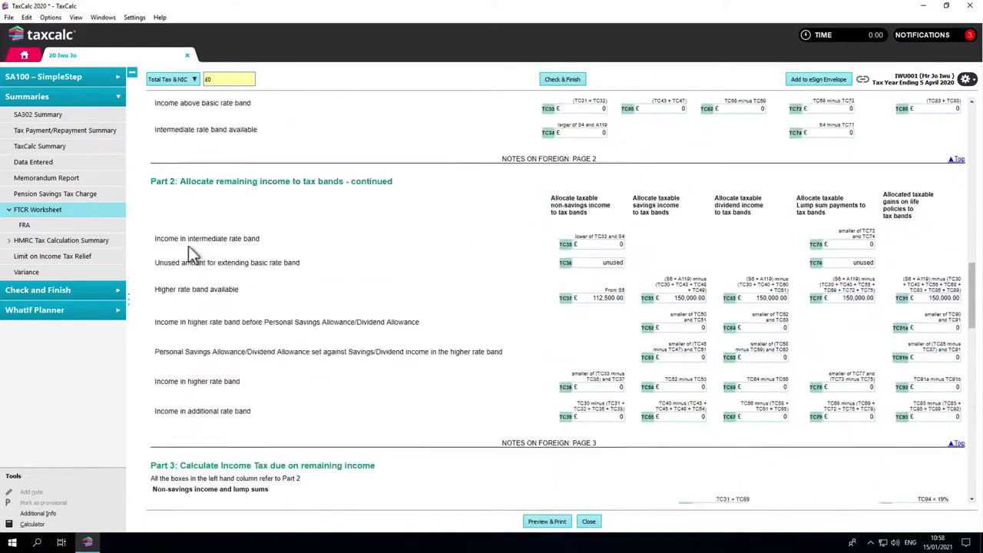
scroll(190, 247, "down", 15)
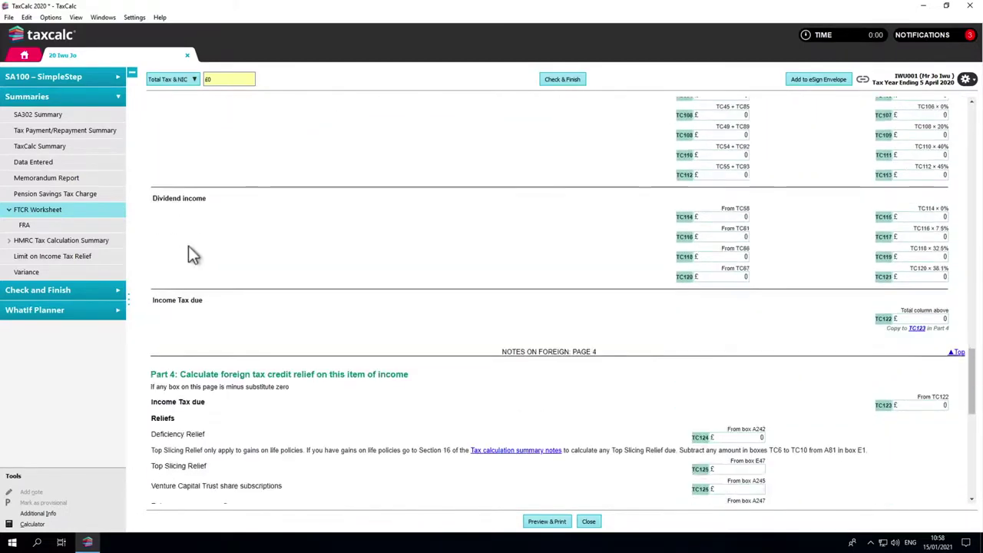
scroll(189, 244, "down", 1)
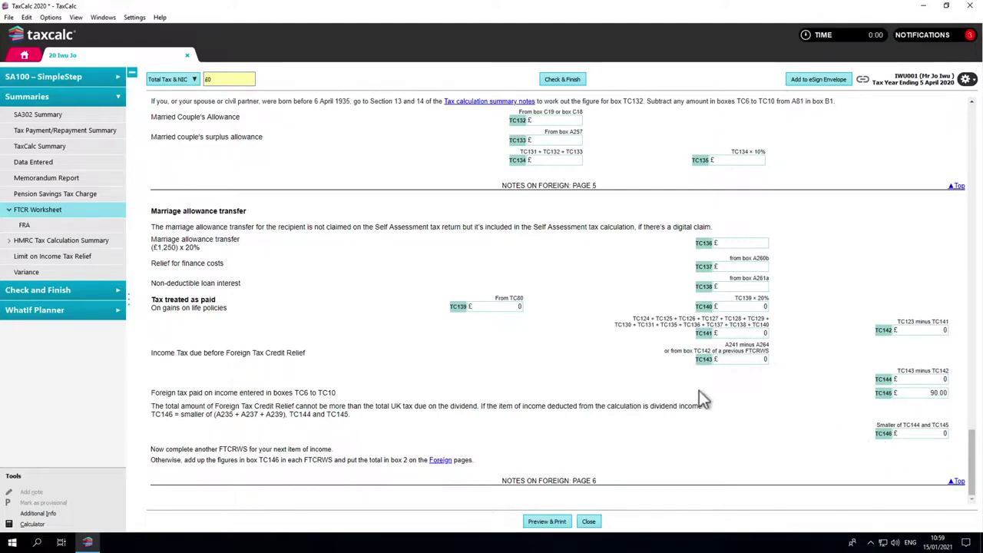
On the Foreign Tax Credit Relief page, tick Override FTCR calculation and enter 100 relief.
left_click(96, 76)
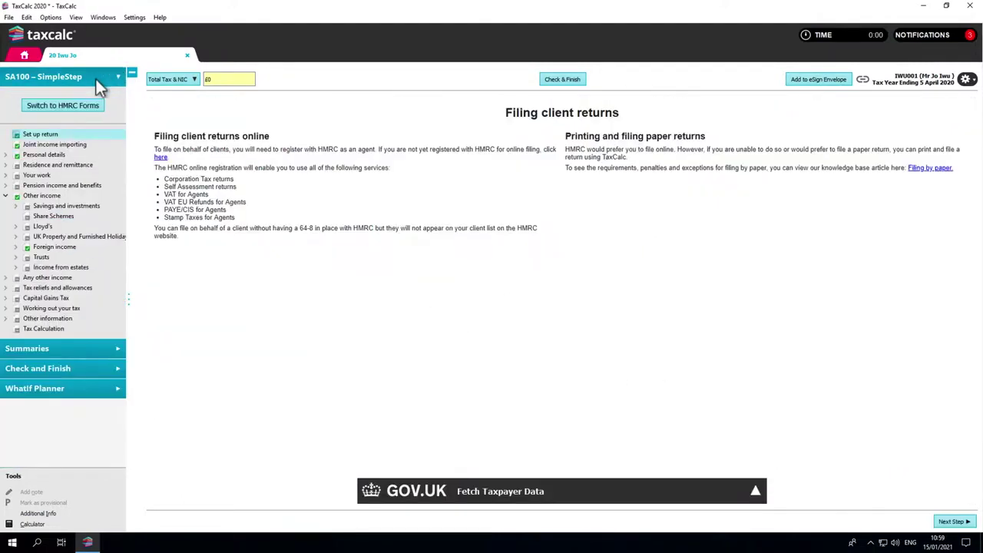
left_click(76, 247)
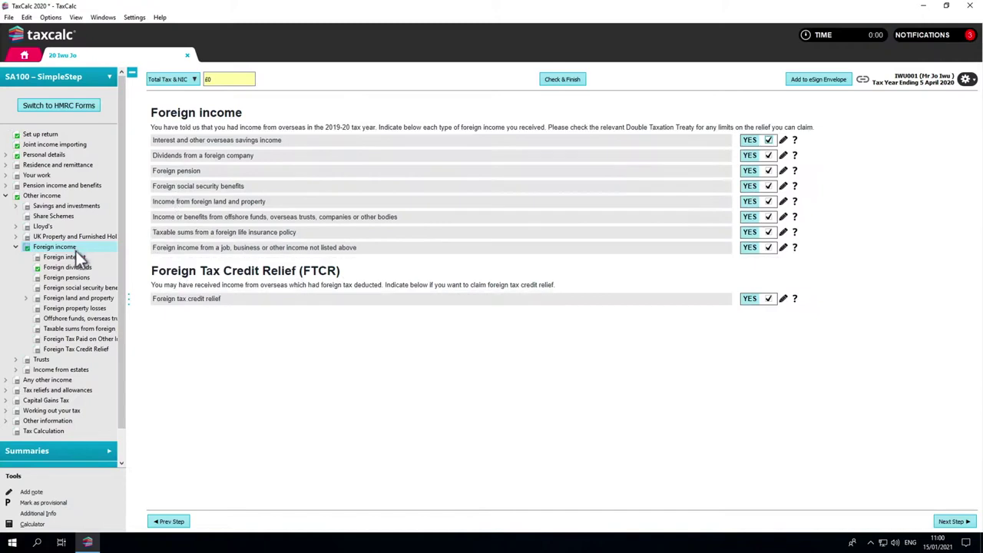
left_click(76, 350)
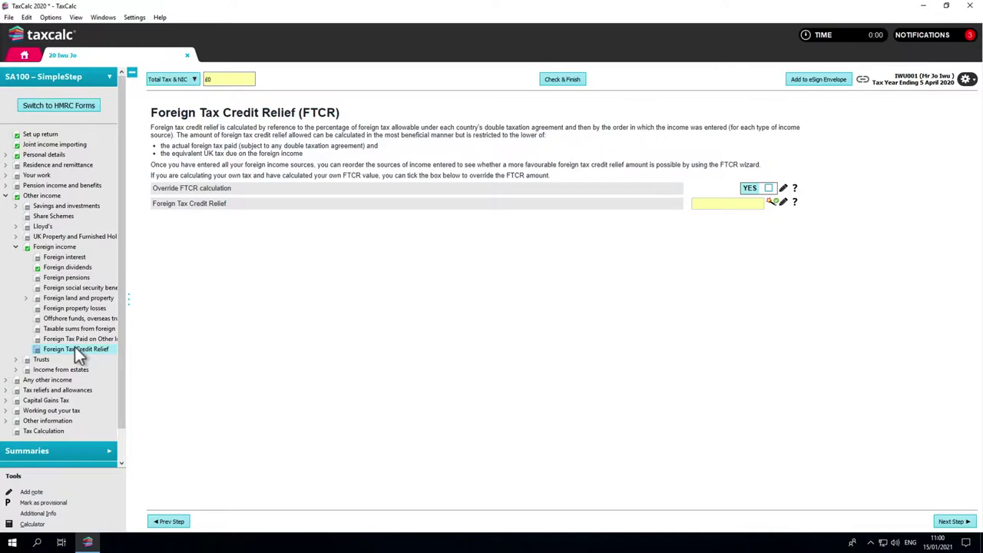
left_click(769, 189)
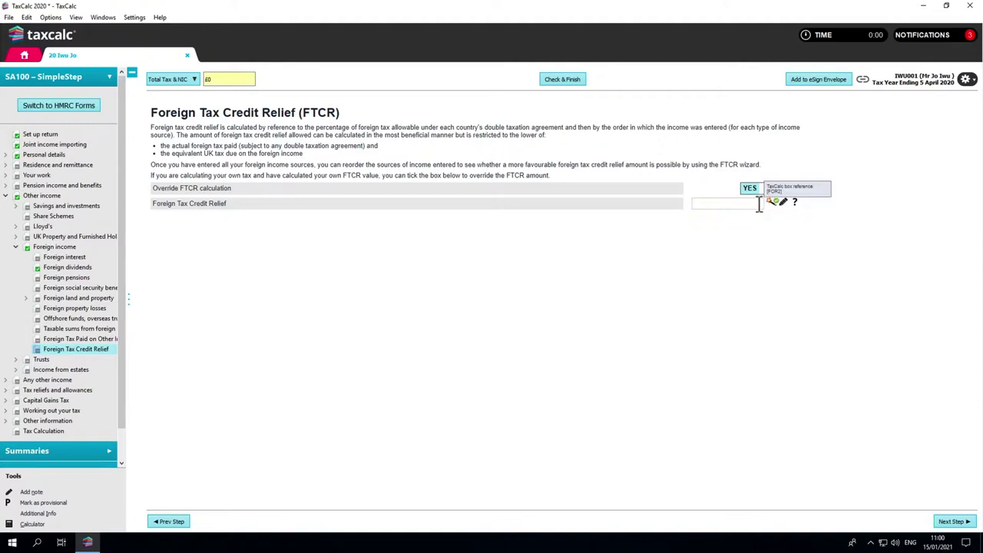
left_click(759, 202)
type("100")
key("Return")
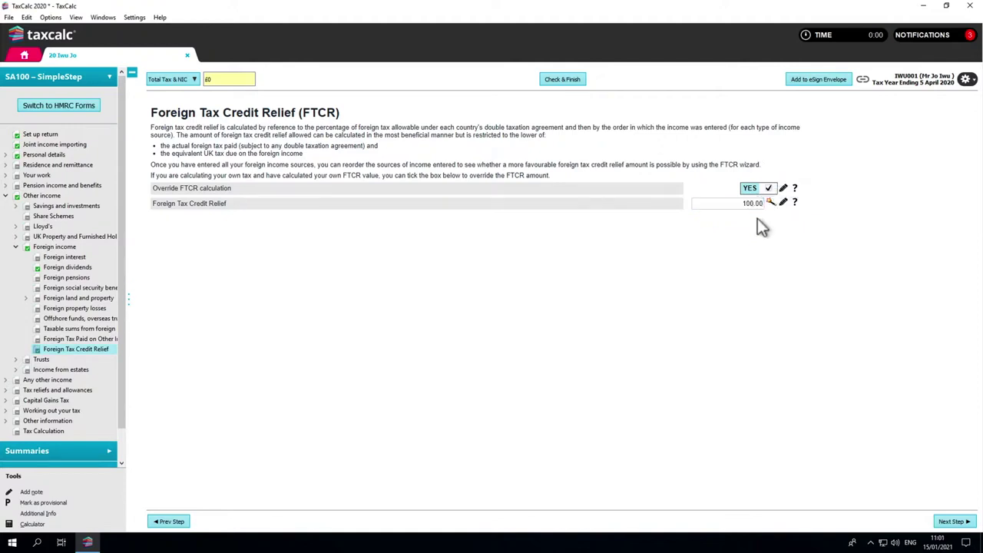